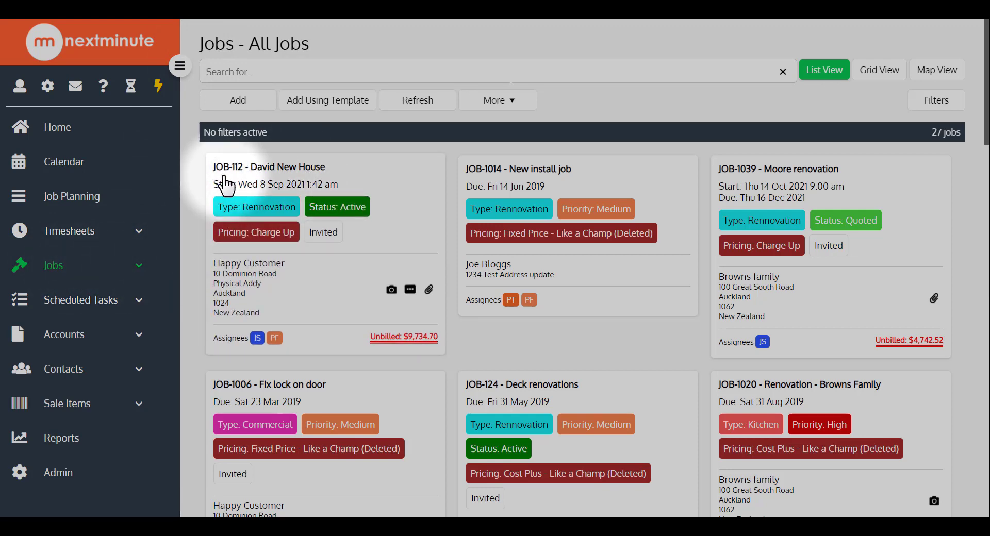
View JOB-112's 8 existing supplier invoices and start adding a new one.
left_click(276, 185)
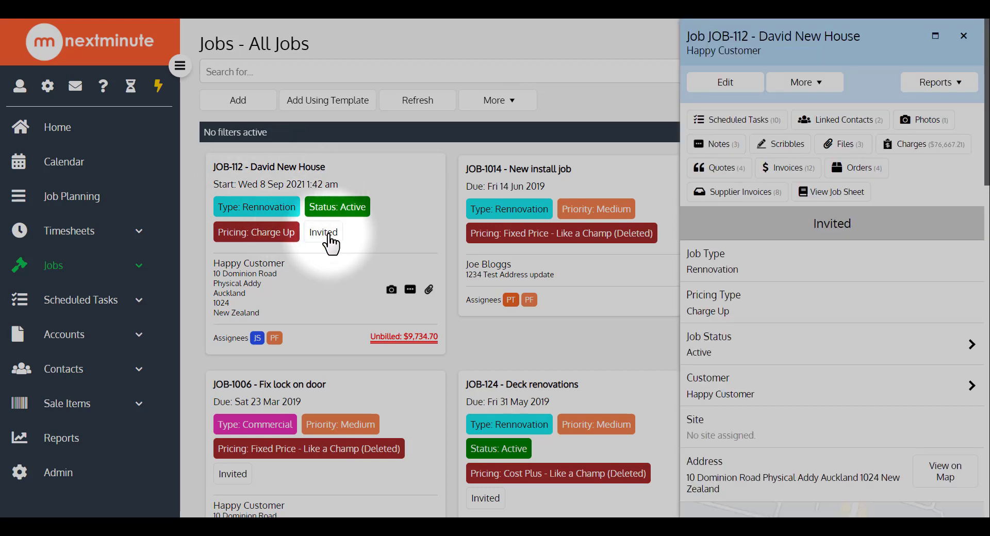
left_click(735, 195)
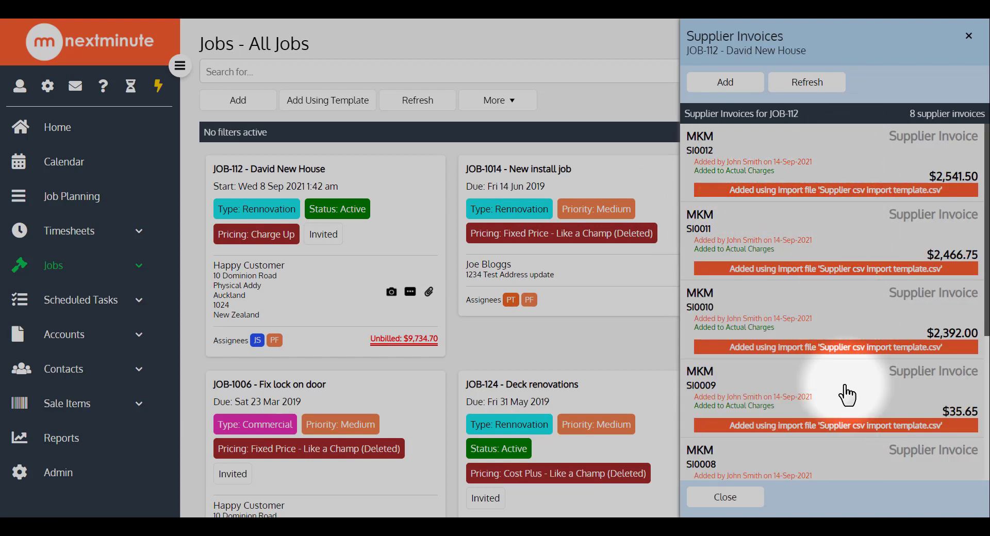
left_click(722, 88)
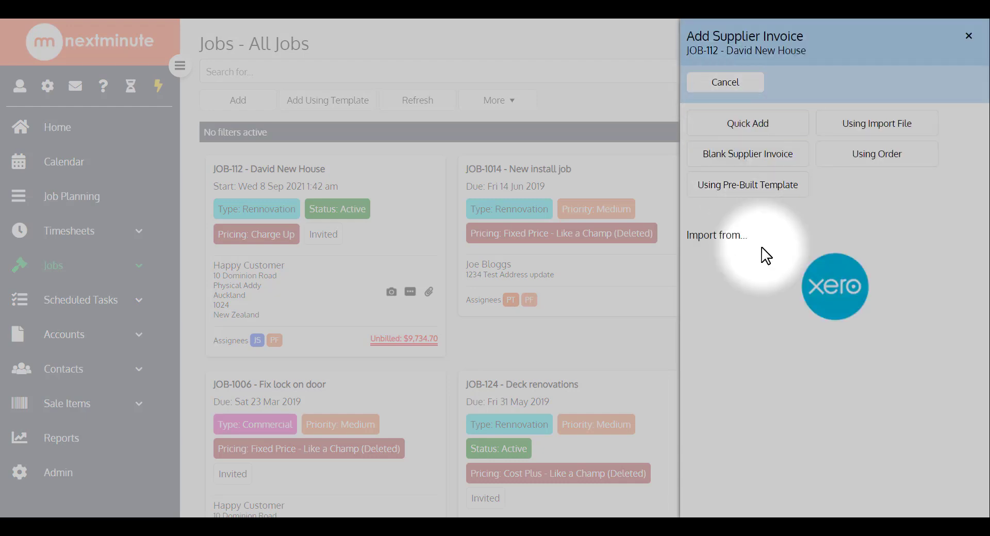
Open the Xero bills import and look through the four bills from 01-Sep-2021 to 31-Oct-2021.
left_click(809, 279)
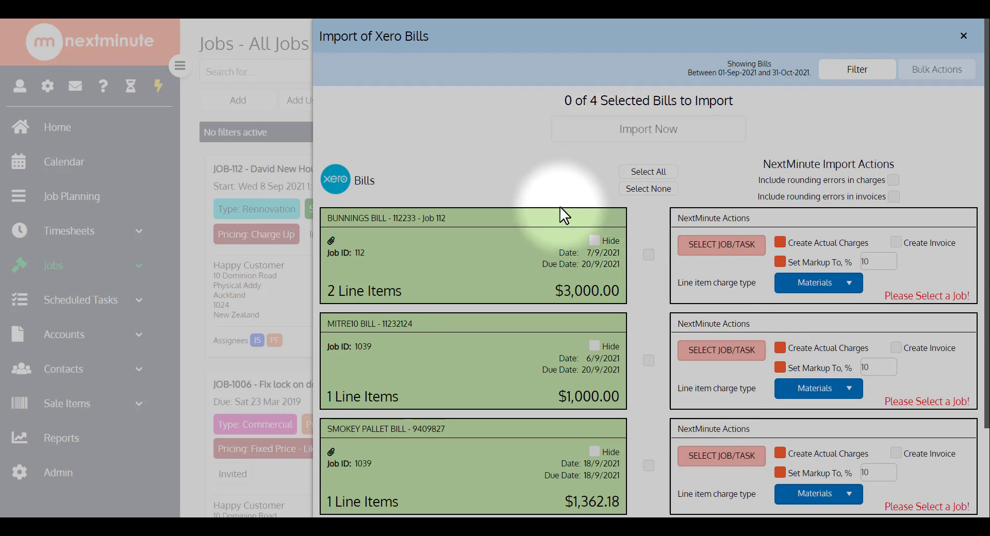
scroll(568, 219, "down", 2)
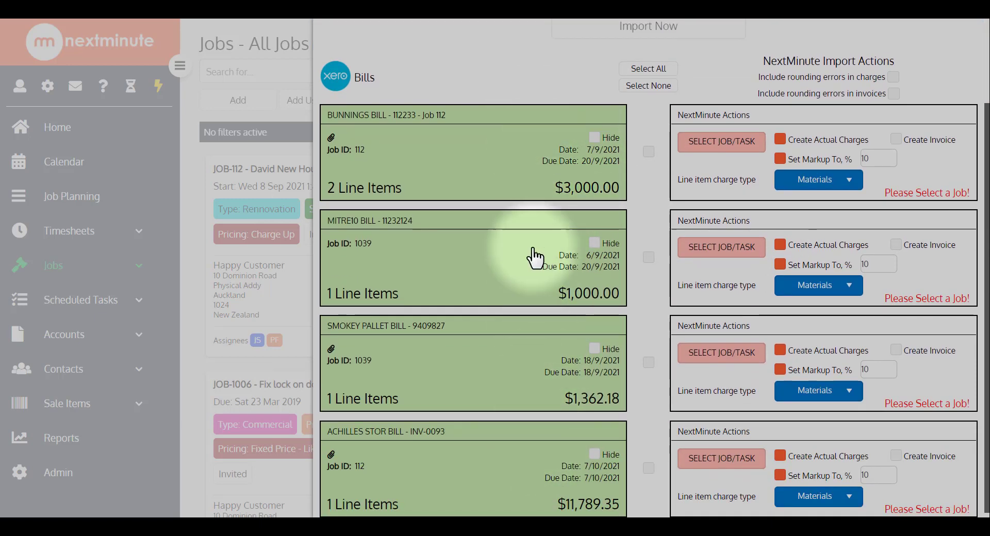
scroll(537, 243, "up", 2)
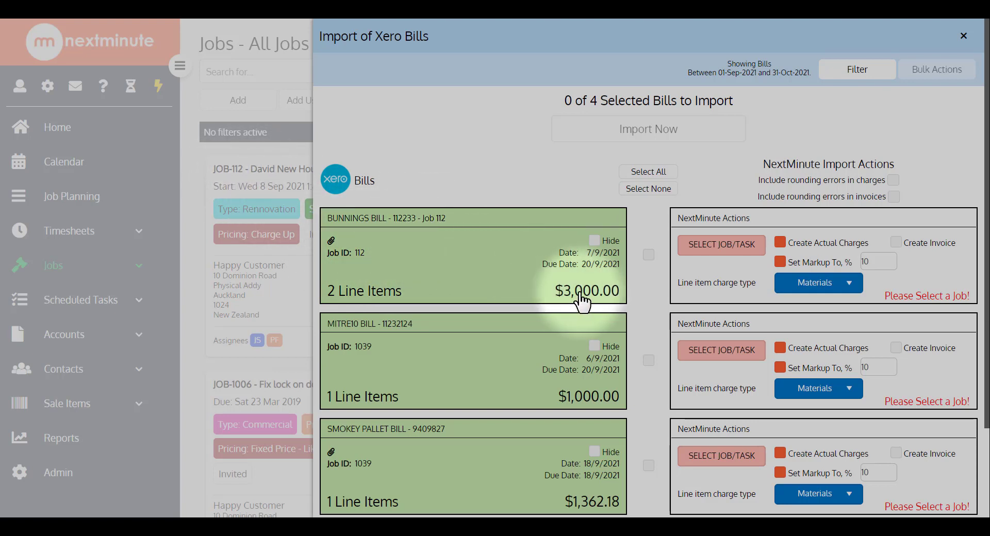
Import the $3,000.00 Bunnings bill 112233 into JOB-112 as a draft supplier invoice.
left_click(649, 255)
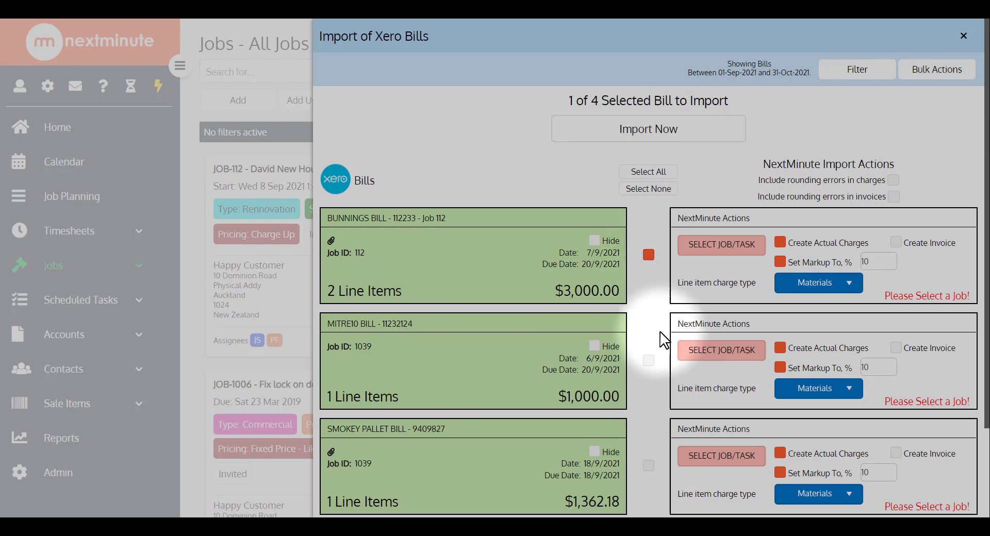
left_click(723, 246)
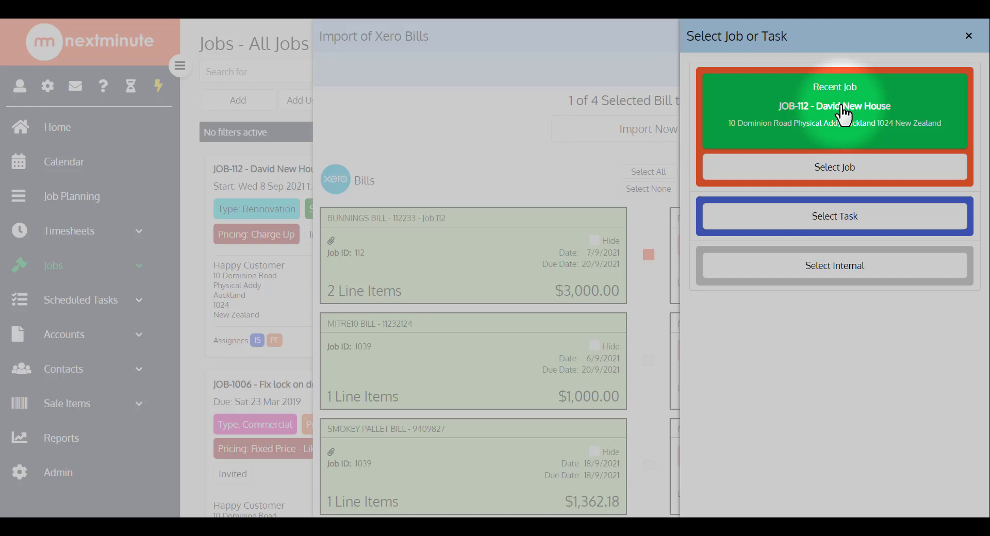
left_click(845, 115)
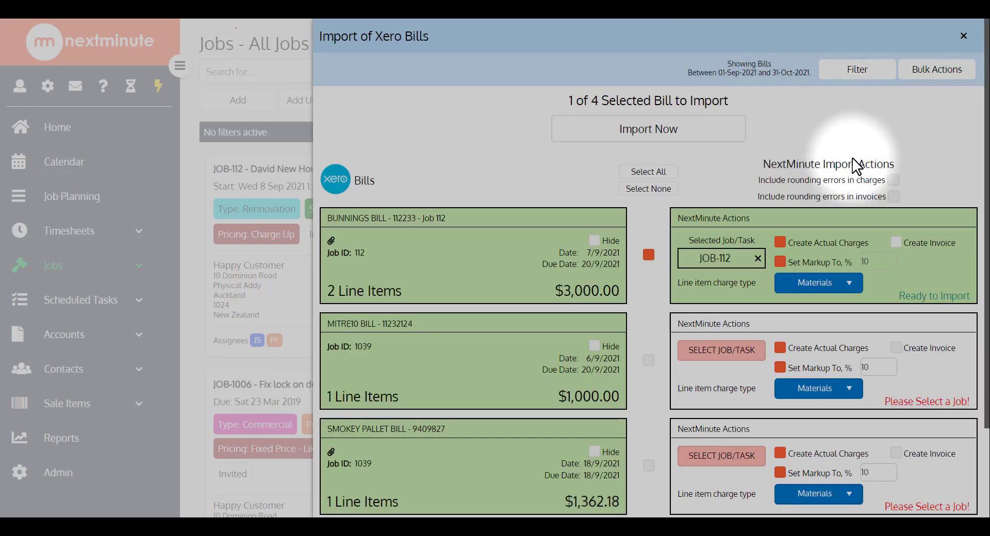
left_click(649, 132)
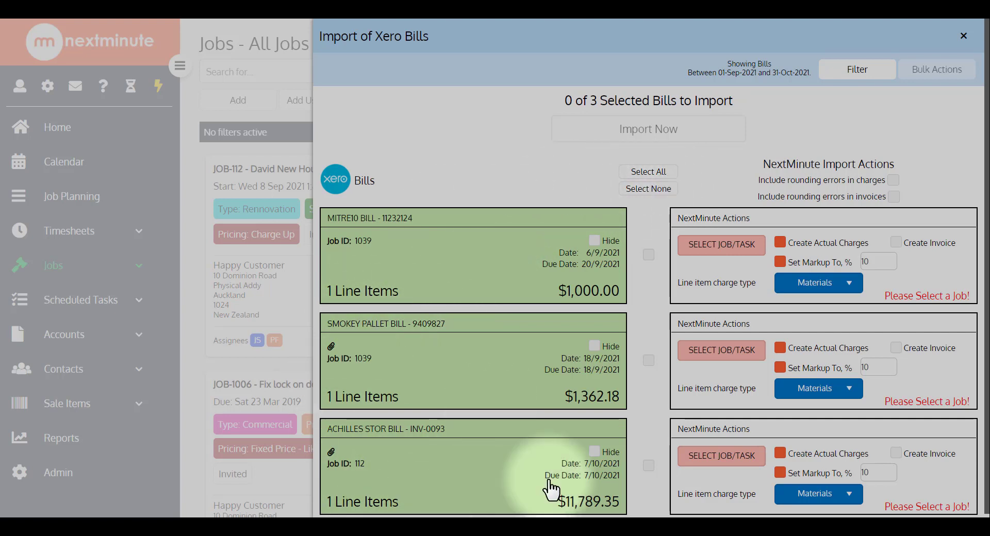
Close the Xero import and supplier invoices, then view JOB-112's charges, now $12,604.27 unbilled.
left_click(964, 36)
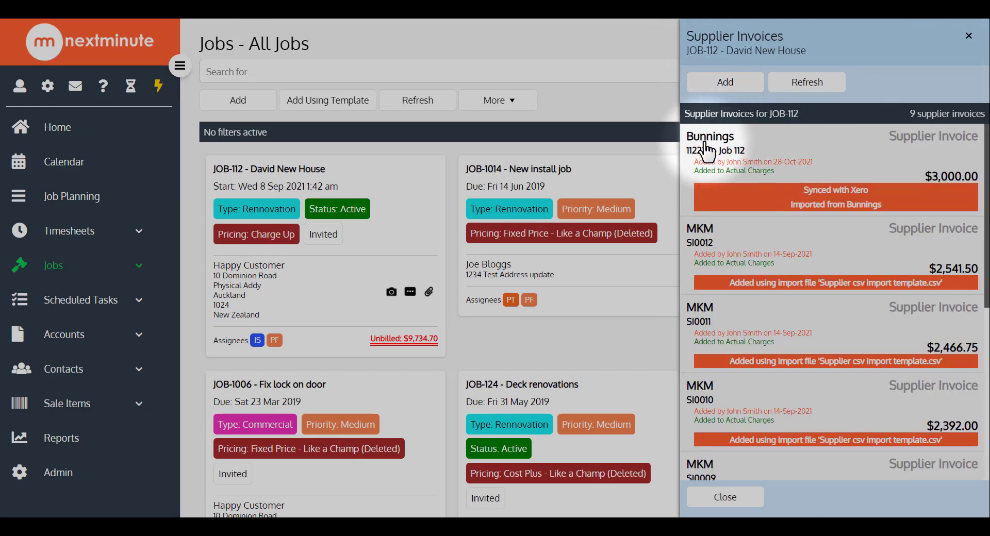
left_click(968, 36)
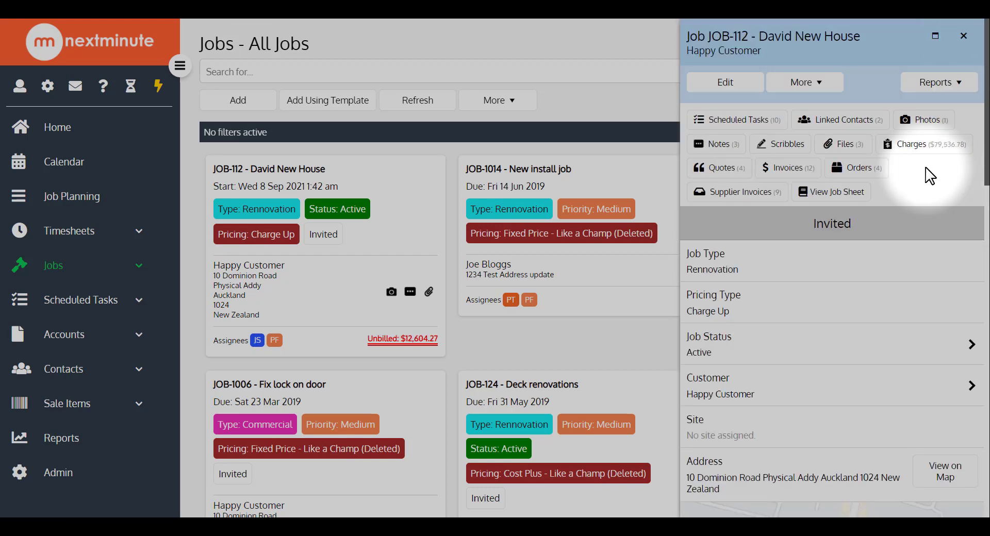
left_click(936, 156)
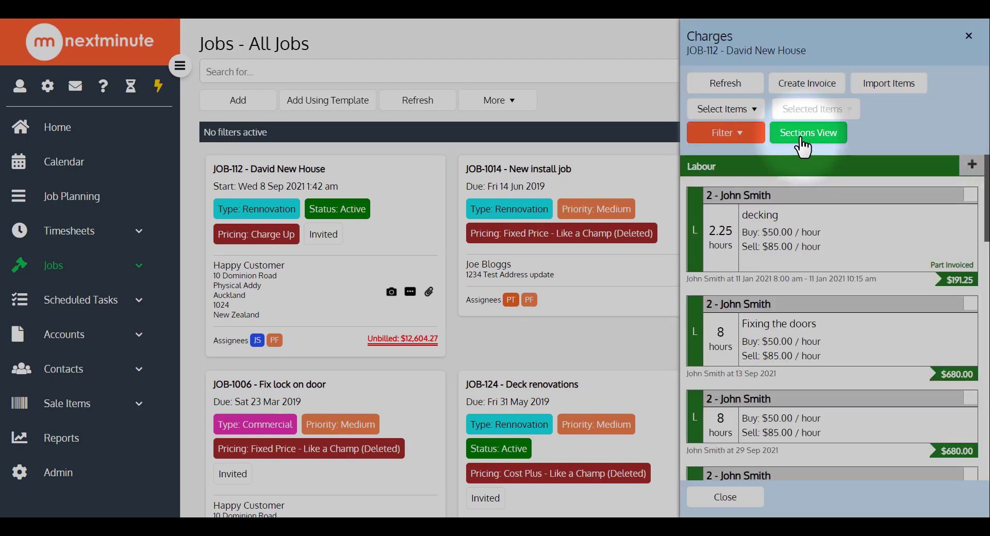
Group JOB-112's charges by section, review Bunnings invoice 112233's two lines ($2,869.57), then close.
left_click(820, 147)
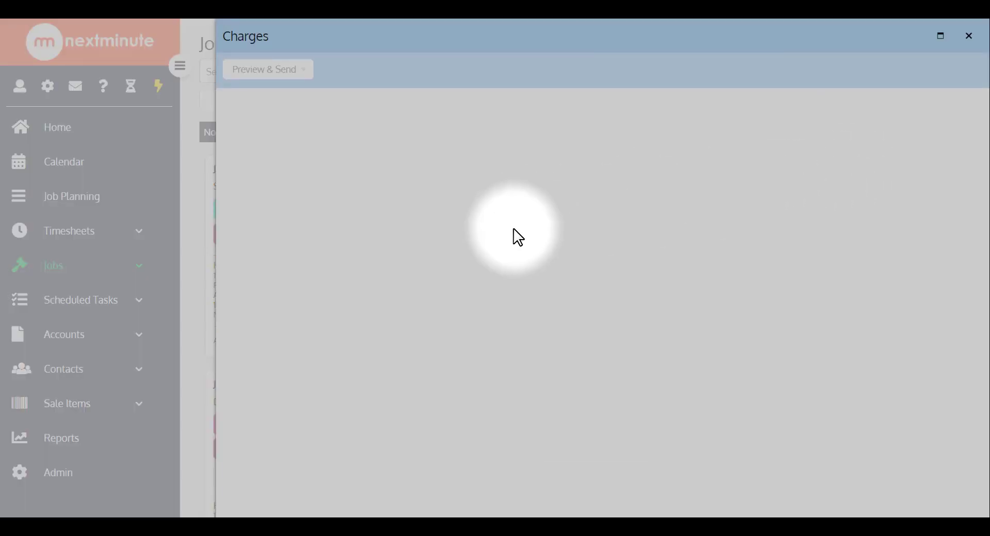
scroll(460, 260, "down", 2)
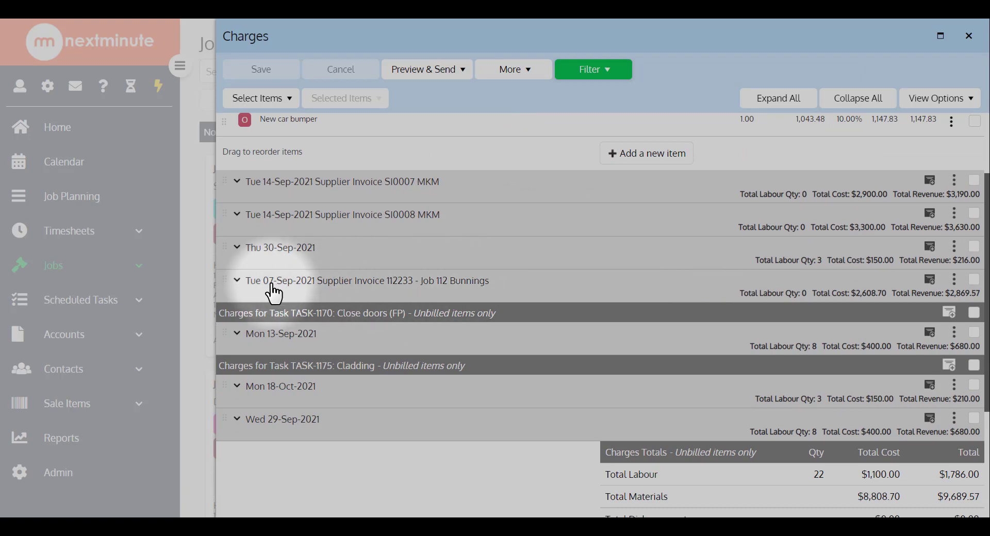
left_click(237, 281)
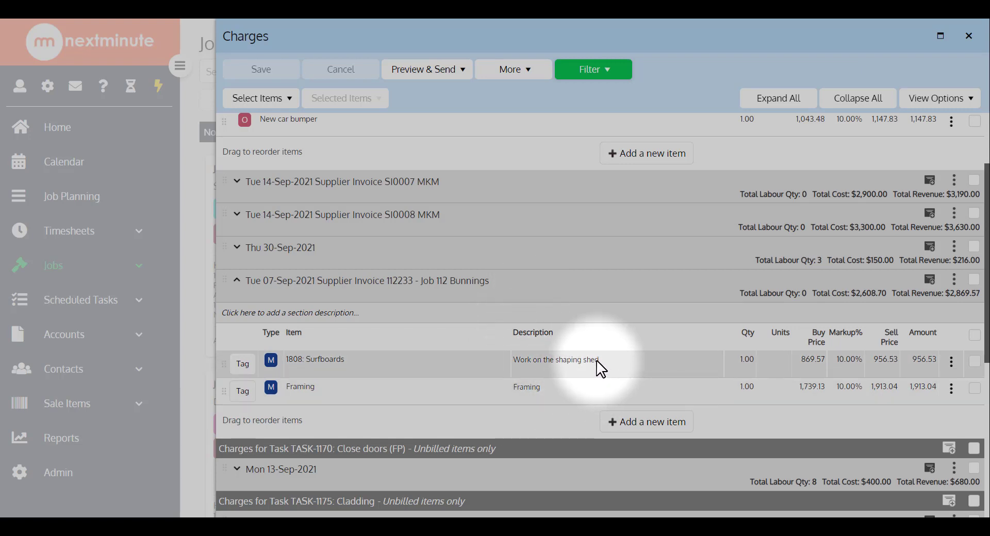
left_click(259, 281)
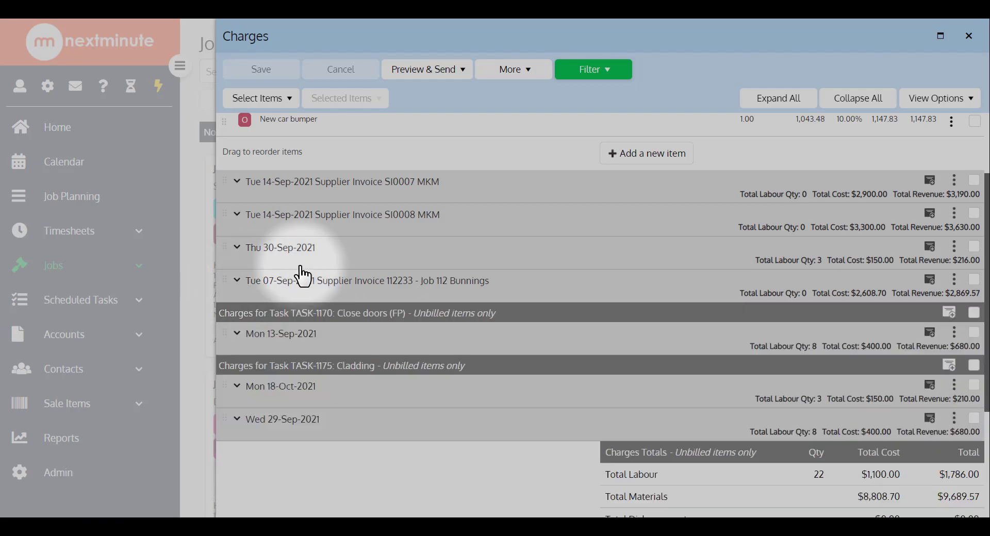
left_click(970, 37)
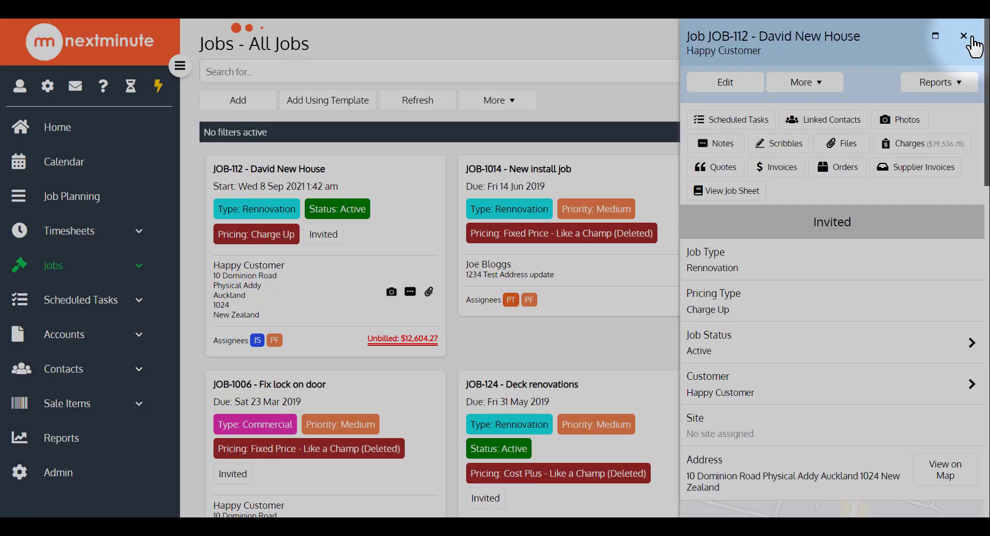
Leave JOB-112 and open Accounts > Supplier Invoices, listing 31 invoices with Bunnings 112233 on top.
left_click(966, 37)
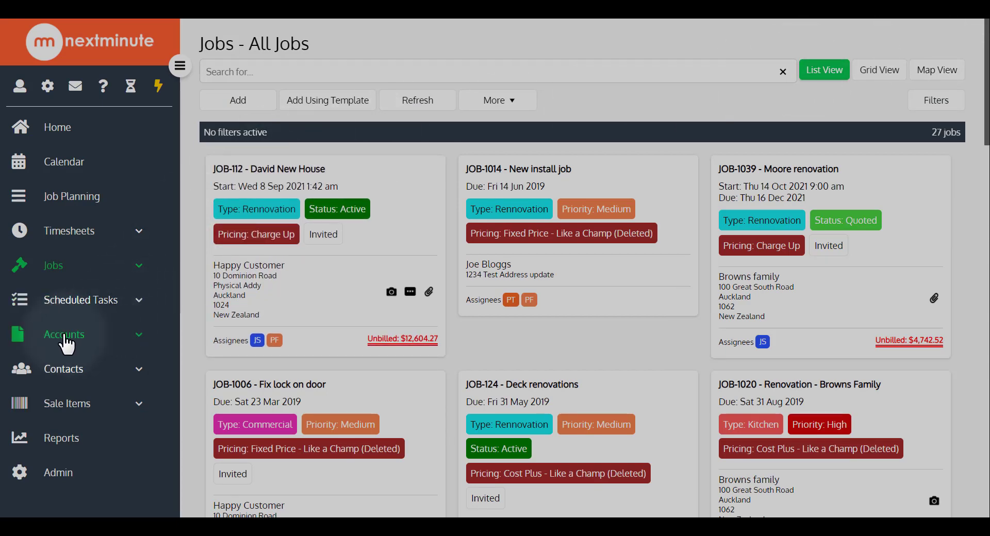
left_click(99, 346)
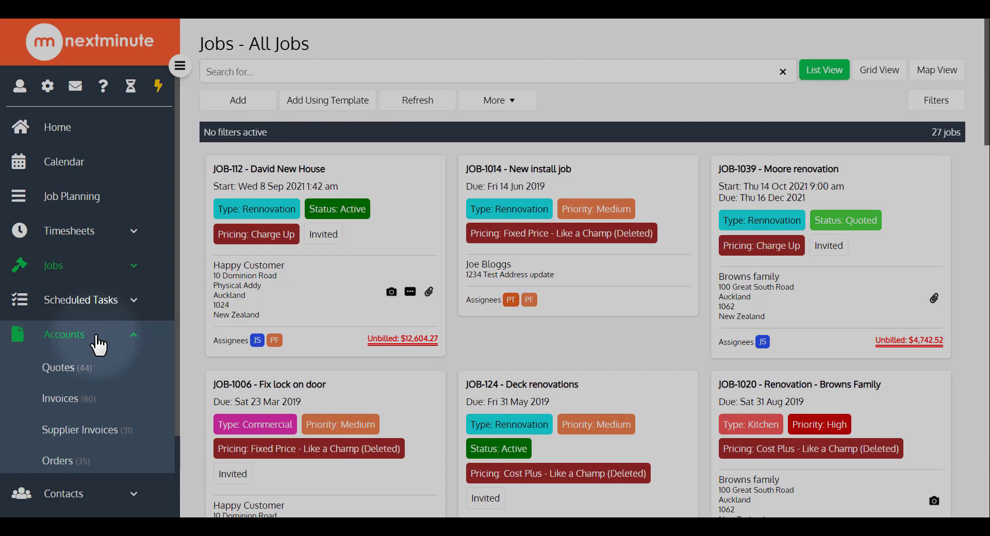
left_click(99, 437)
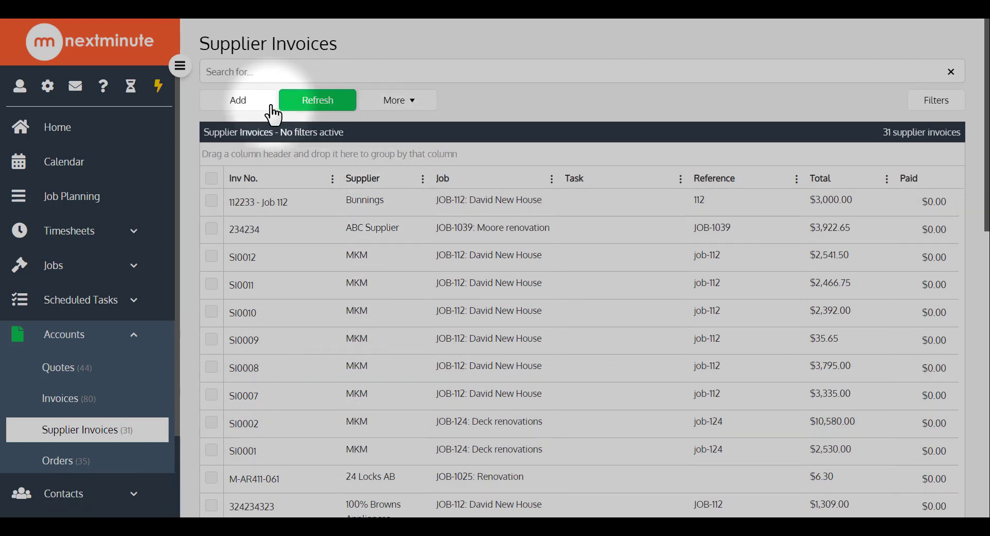
Start another Xero bills import and mark the $1,000.00 Mitre10 bill 11232124 for a job.
left_click(265, 103)
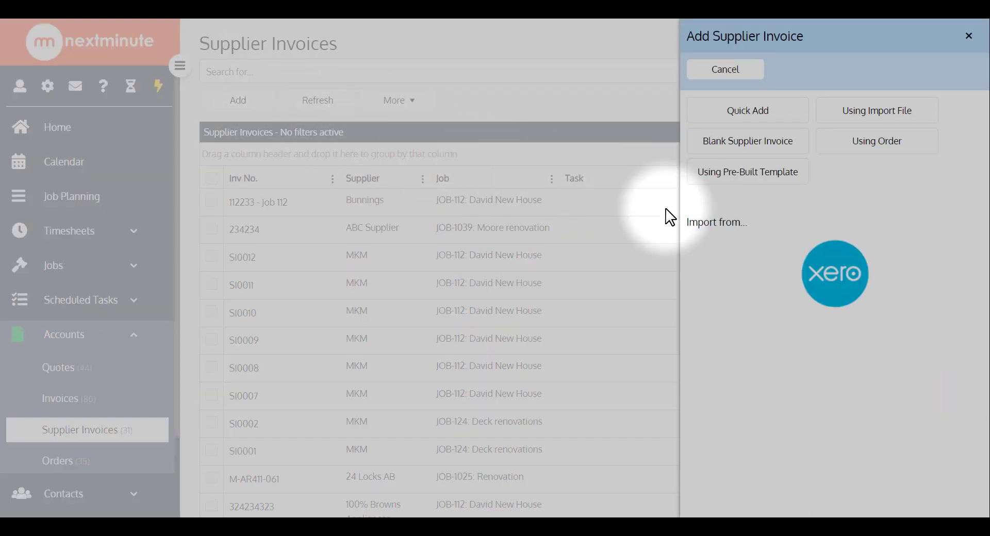
left_click(814, 266)
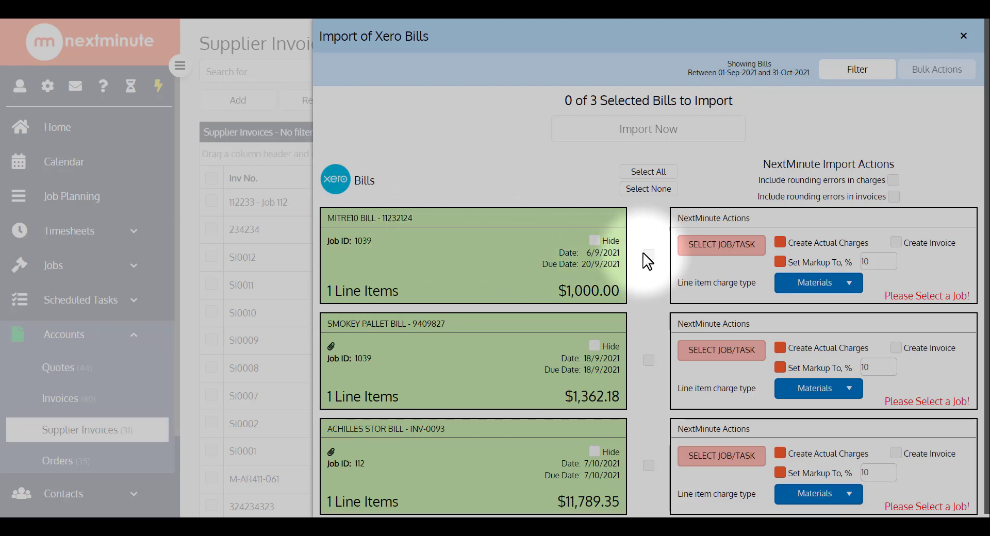
left_click(649, 255)
left_click(717, 248)
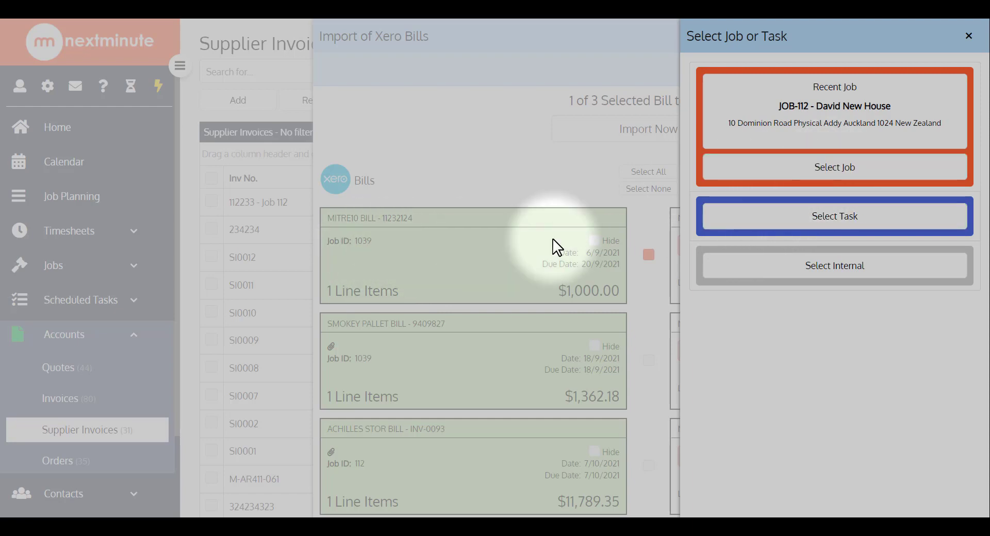
Assign Xero bills 11232124 and 9409827 to JOB-1039.
left_click(794, 184)
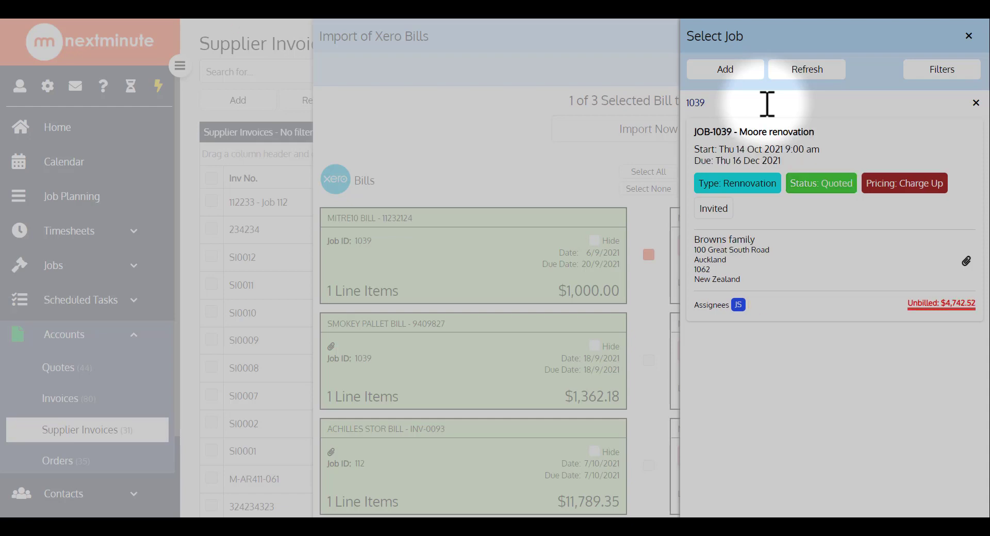
left_click(783, 148)
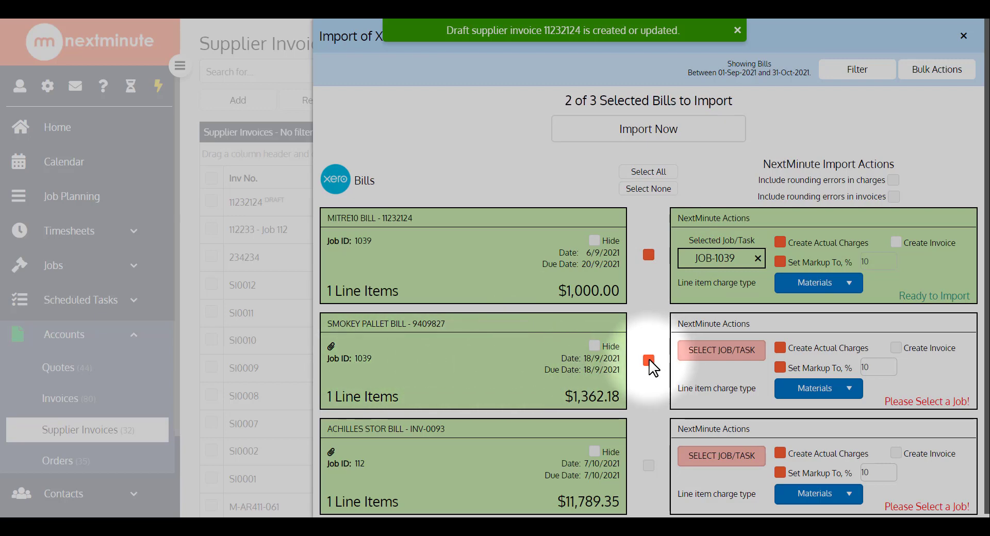
left_click(722, 350)
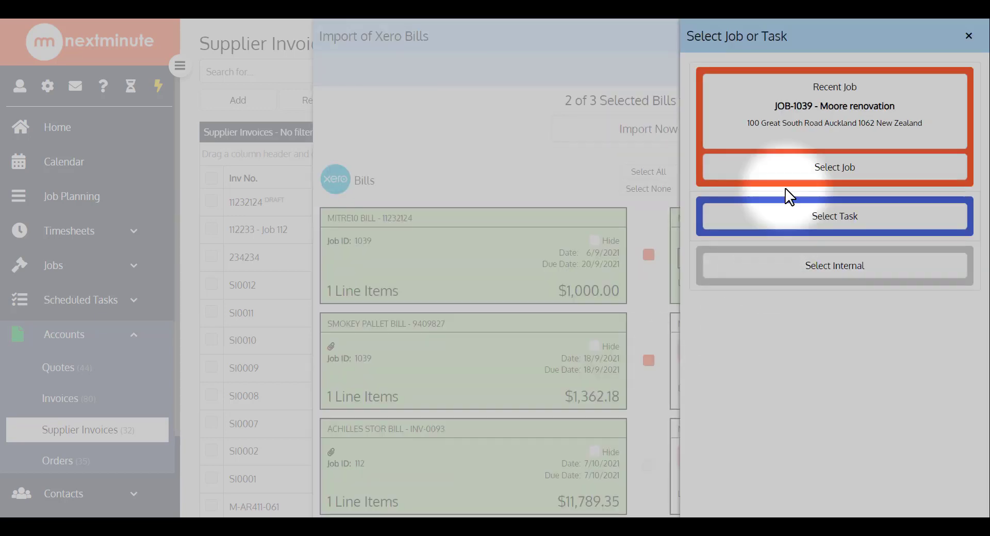
left_click(832, 120)
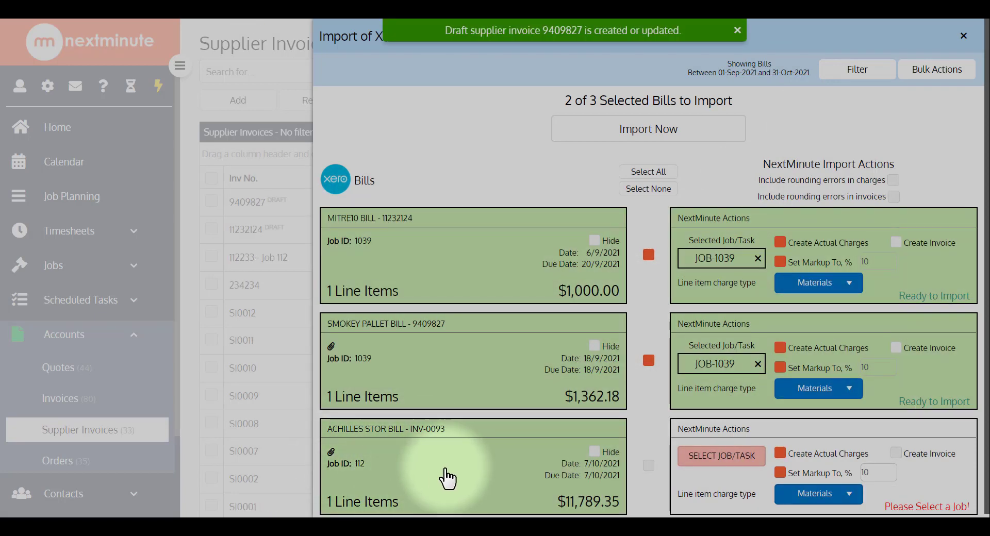
Assign bill INV-0093 to JOB-112 and import all three selected Xero bills.
left_click(649, 467)
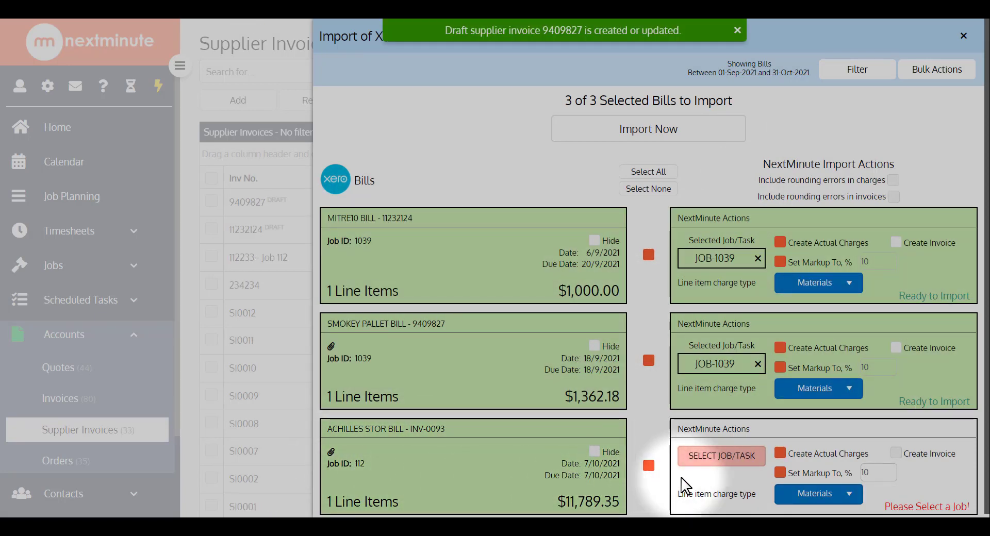
left_click(701, 461)
left_click(775, 173)
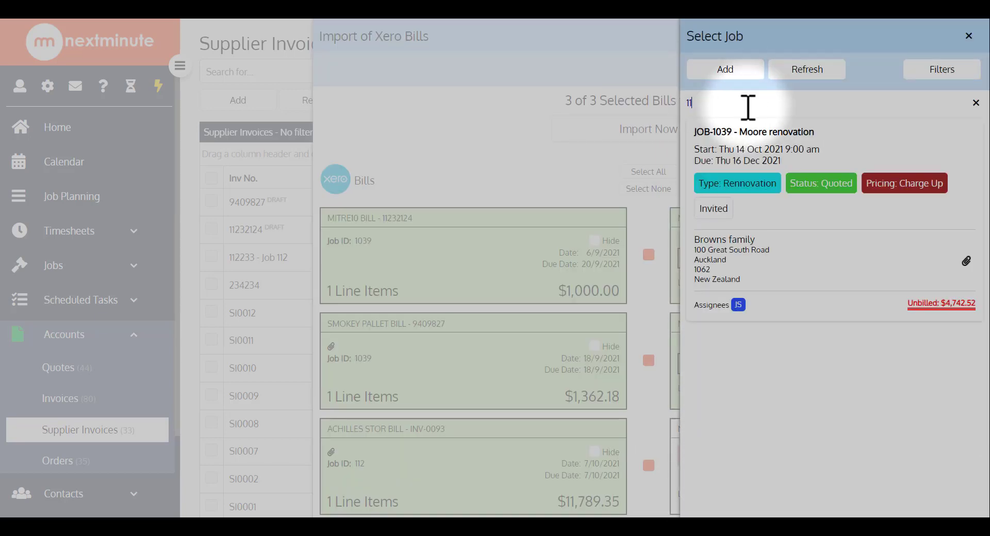
type("112")
left_click(773, 155)
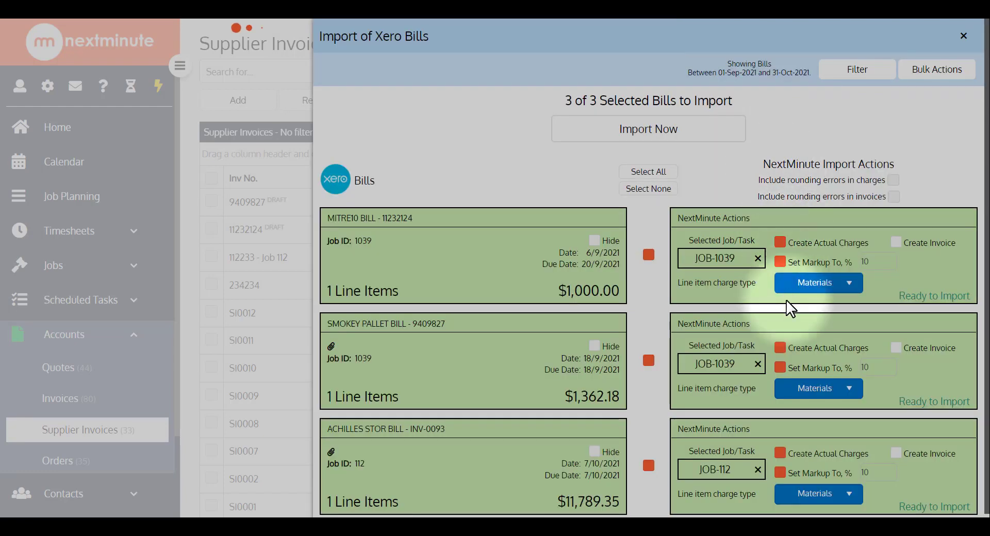
left_click(644, 135)
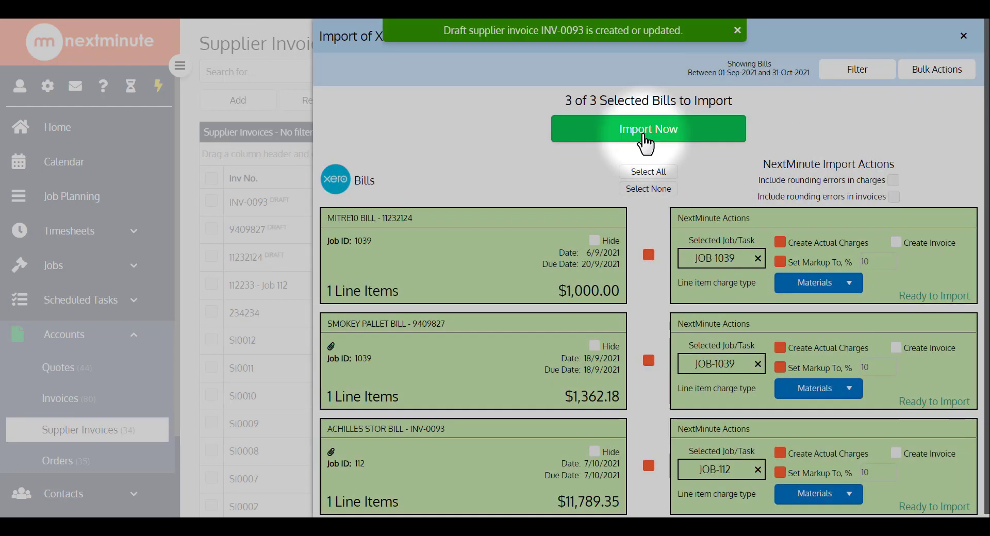